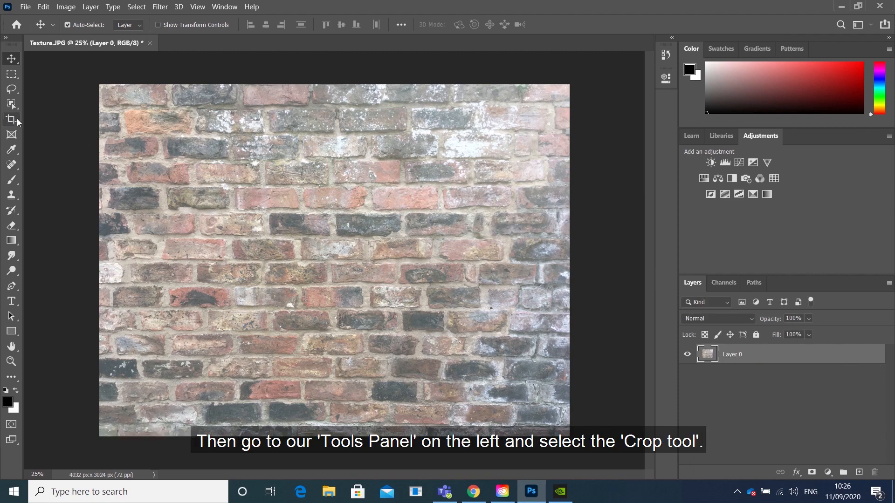
Crop the brick photo to a centred 1:1 square spanning the full image height
left_click(14, 122)
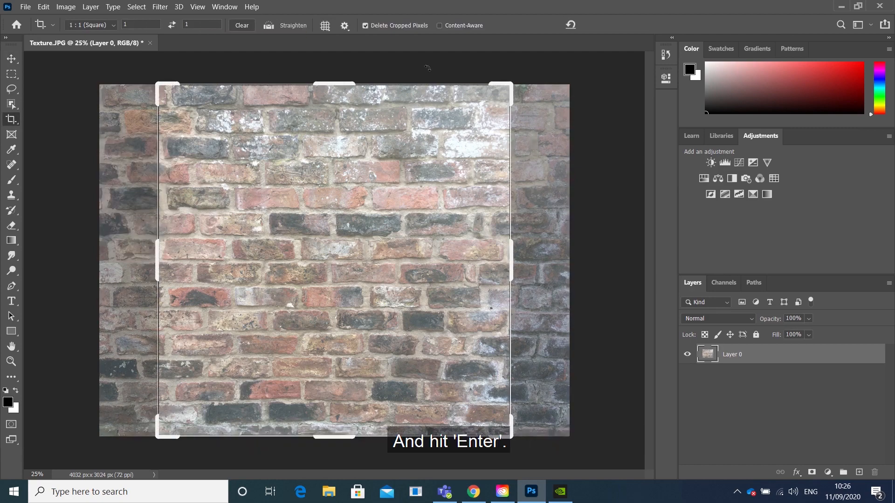
key("Return")
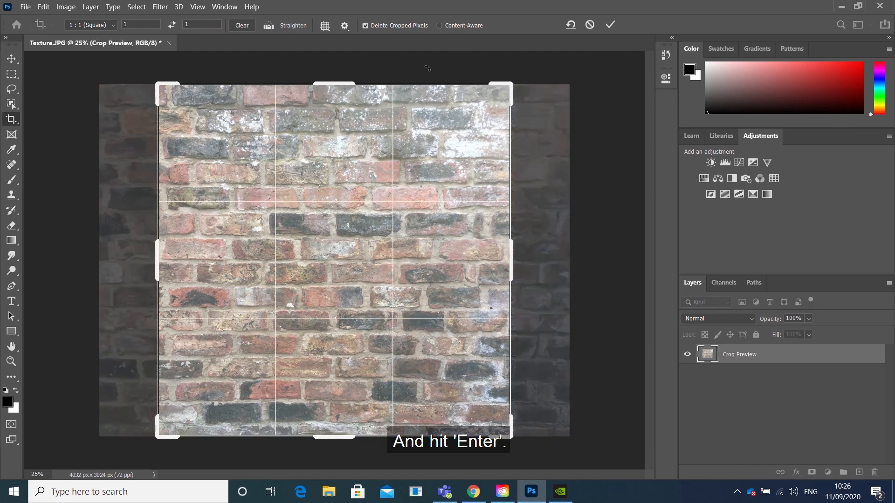
left_click(609, 26)
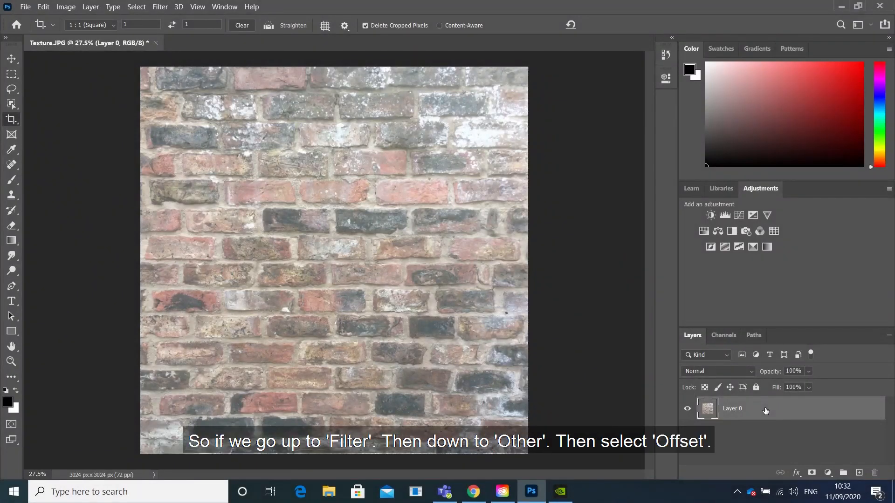
Open the Offset filter for the cropped brick layer
left_click(169, 10)
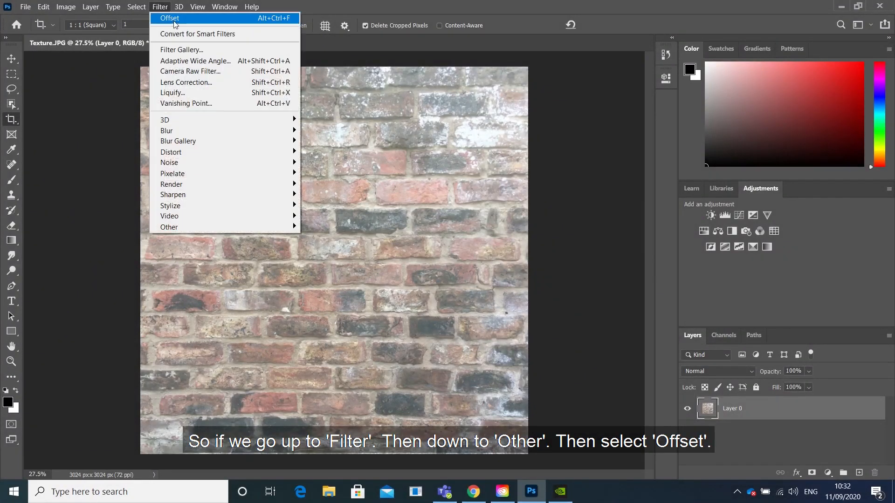
mouse_move(183, 227)
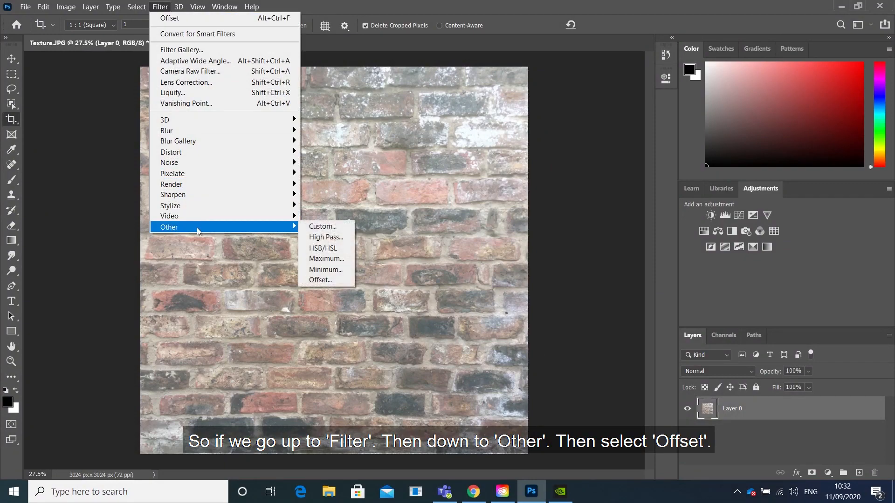
left_click(332, 282)
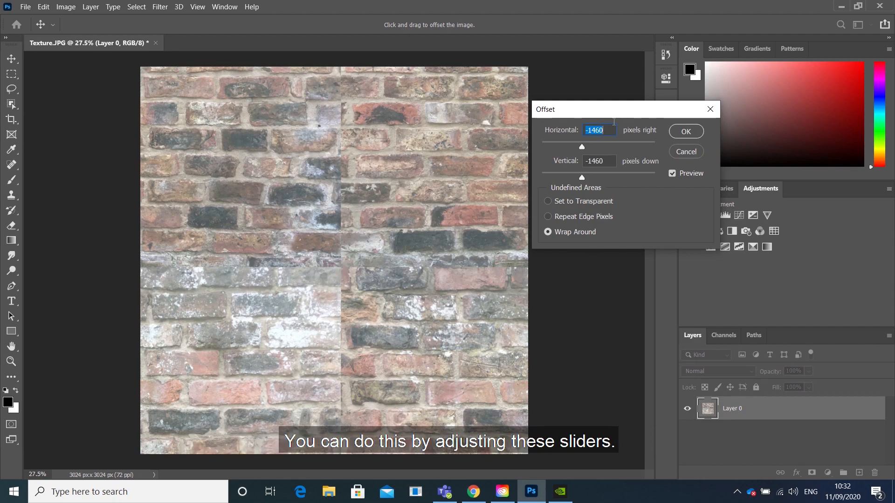
Try out different horizontal and vertical offsets to shift where the seams fall in the image
left_click_drag(583, 146, 591, 145)
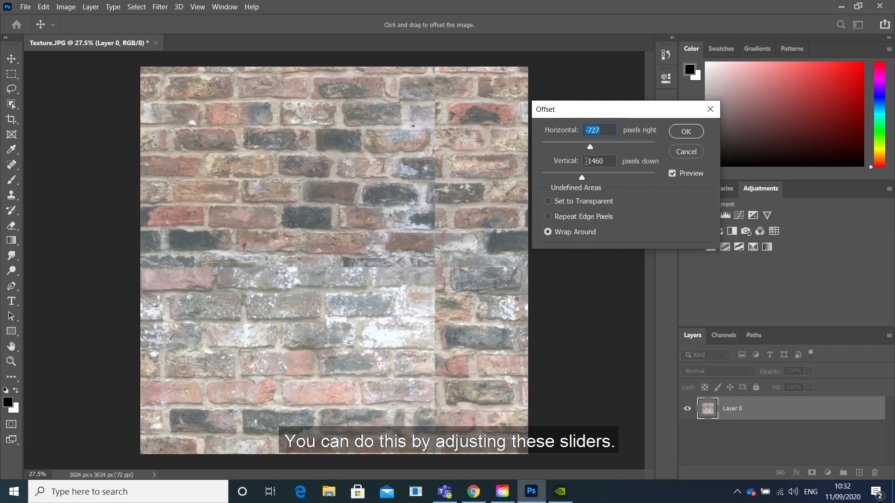
left_click_drag(582, 179, 590, 178)
left_click_drag(590, 145, 575, 145)
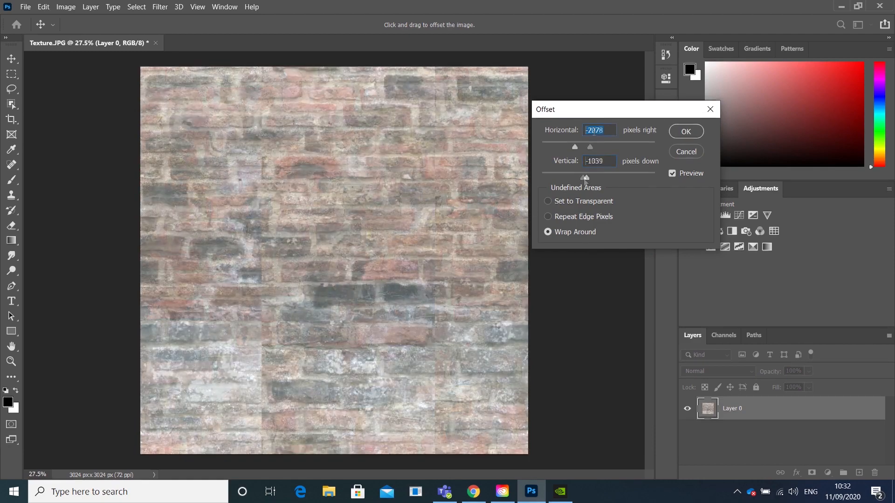
Set both the horizontal and the vertical offset to -1460 pixels with wrap-around and apply the filter
type("-1460")
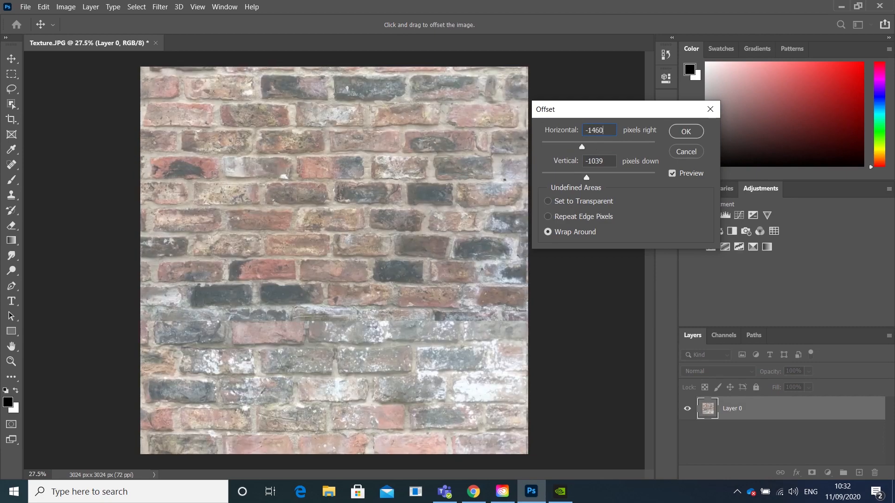
key("Tab")
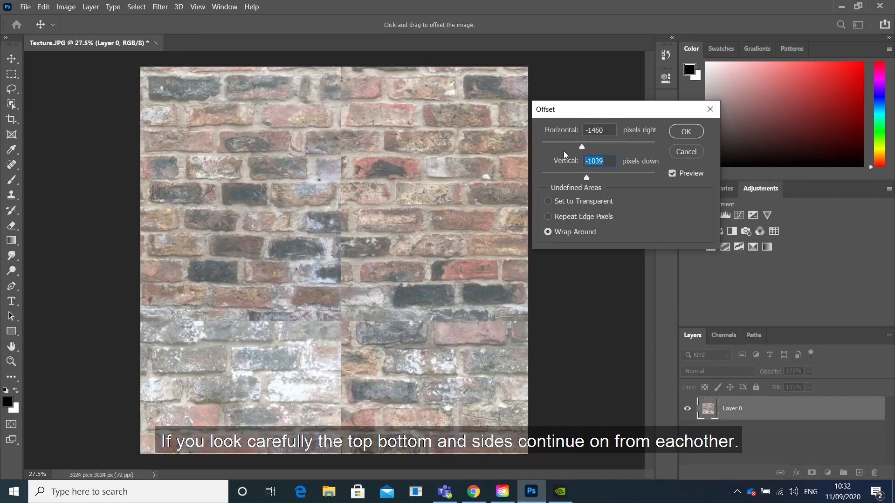
type("-1460")
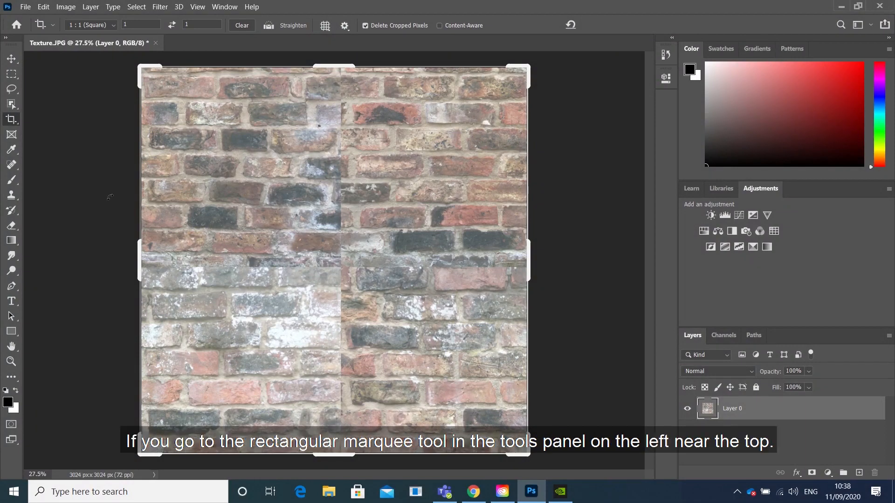
Select the full-width row of pink bricks in the lower half with the Rectangular Marquee and copy and paste it as a new layer
left_click(14, 76)
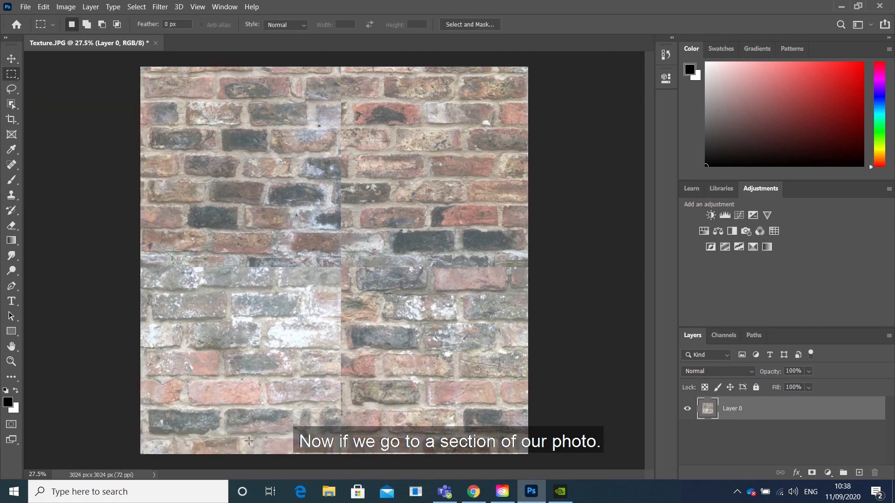
scroll(274, 406, "up", 5)
left_click_drag(343, 392, 318, 322)
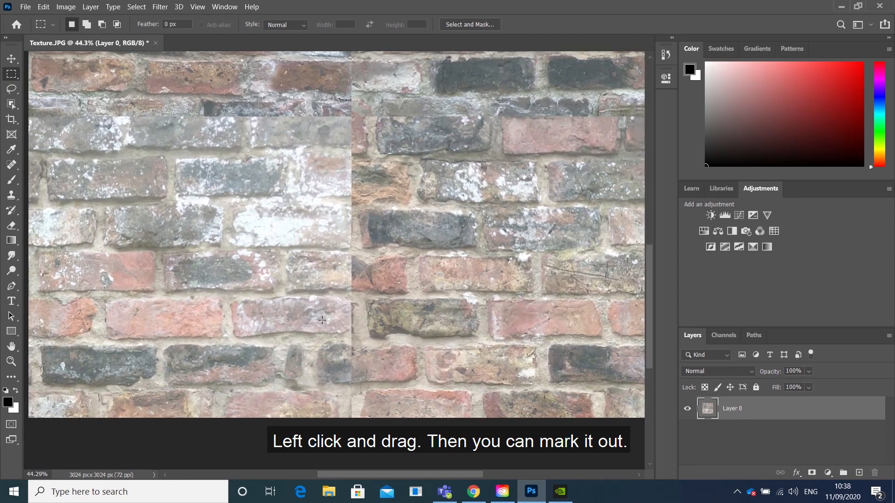
mouse_move(325, 332)
left_mouse_down()
mouse_move(328, 320)
mouse_move(304, 333)
mouse_move(315, 334)
left_mouse_up()
scroll(317, 334, "down", 1)
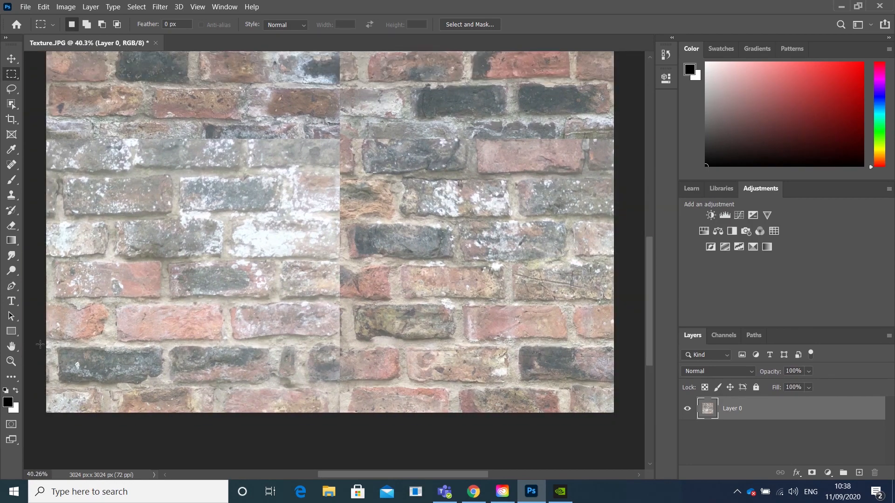
left_click_drag(40, 344, 634, 300)
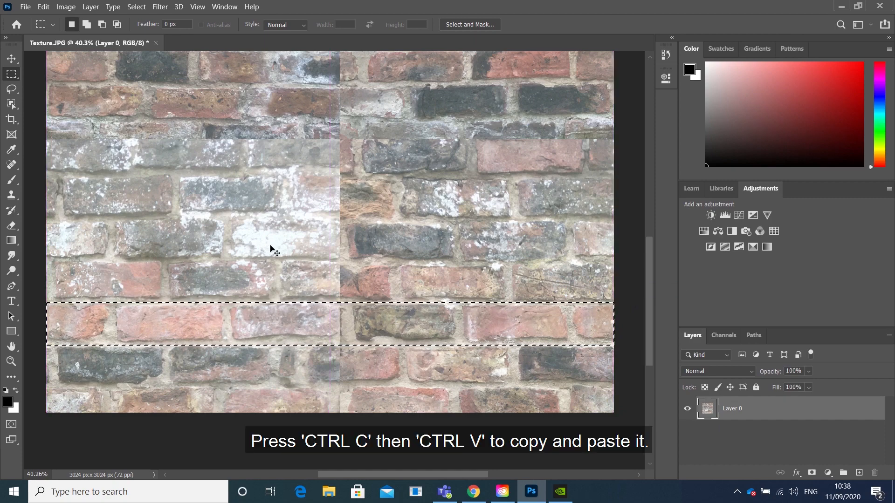
key("ctrl+c")
key("ctrl+v")
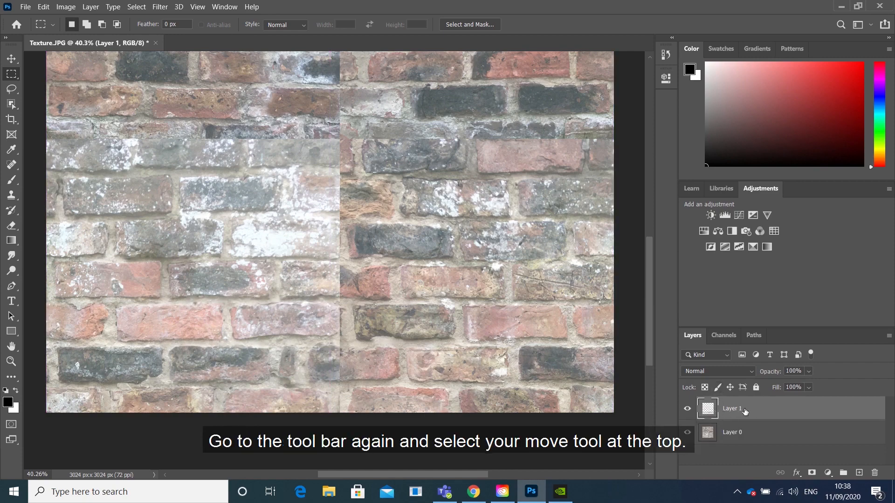
Move the pasted brick row up over the horizontal seam in the middle of the photo and flip it horizontally
key("ctrl+0")
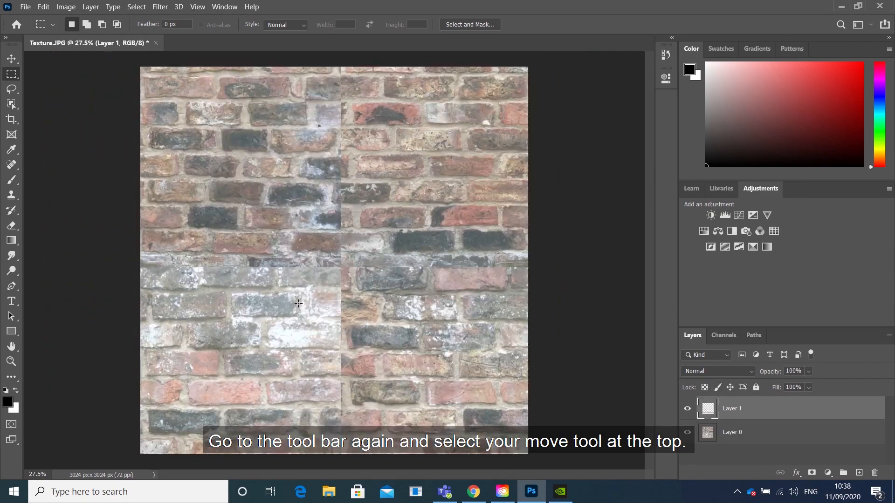
left_click(15, 63)
left_click_drag(244, 391, 241, 266)
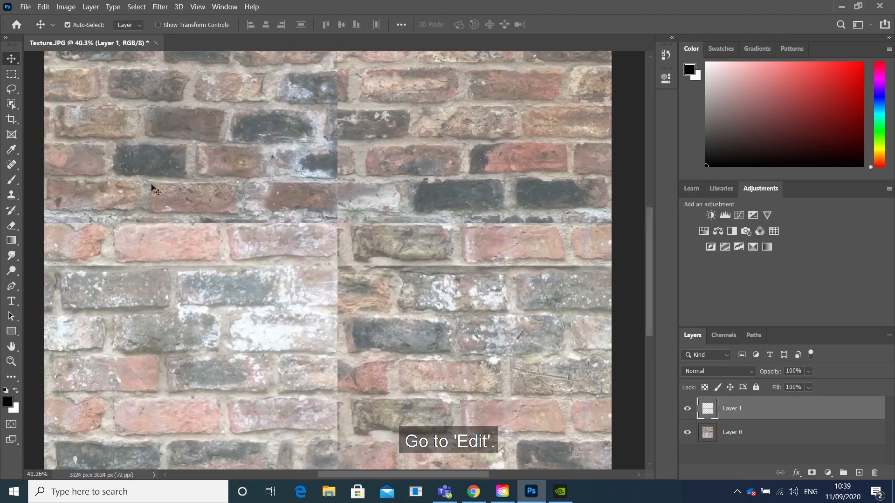
left_click(44, 7)
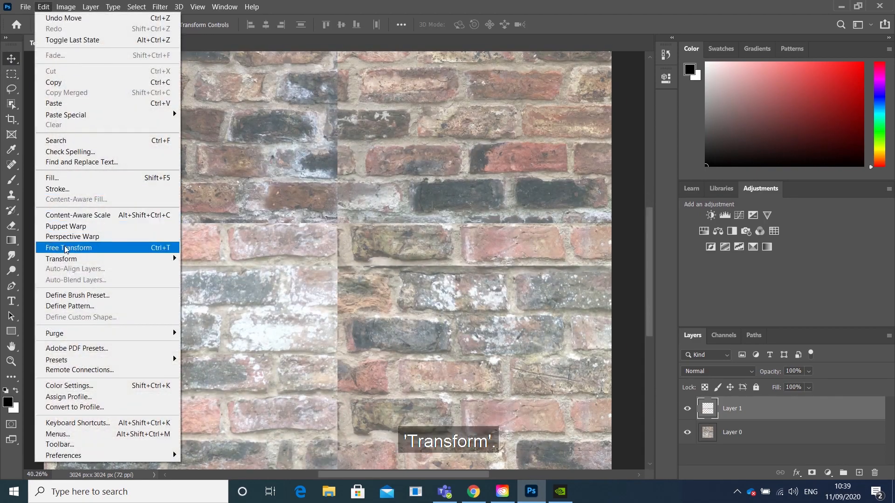
mouse_move(64, 260)
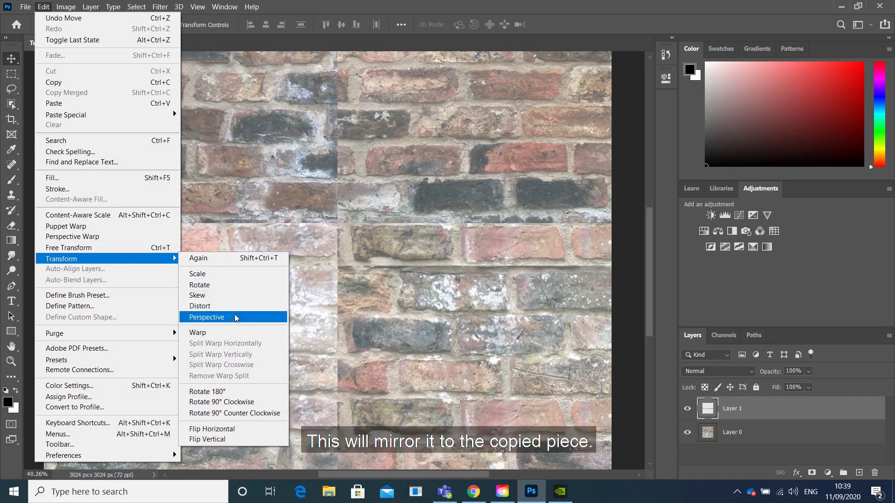
left_click(233, 429)
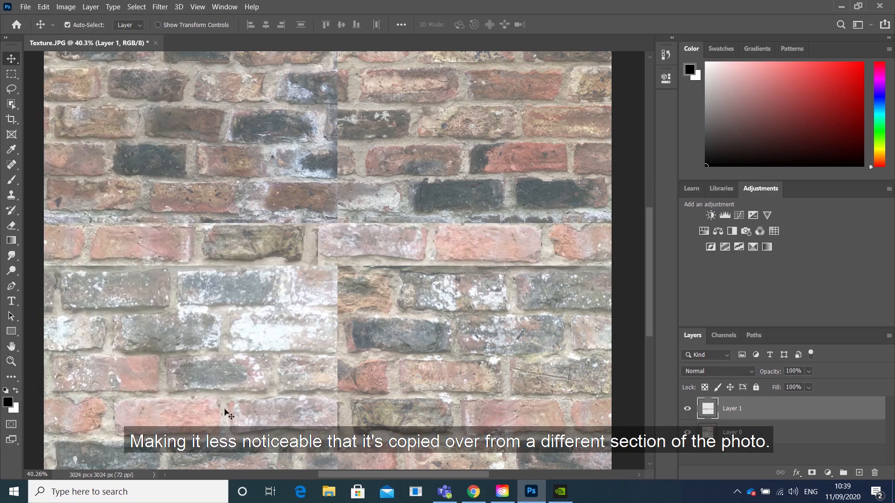
Copy the single pink brick right of the olive brick from Layer 0 to a new layer and move it over the vertical seam below the pasted row
scroll(290, 246, "down", 1)
scroll(290, 246, "down", 2)
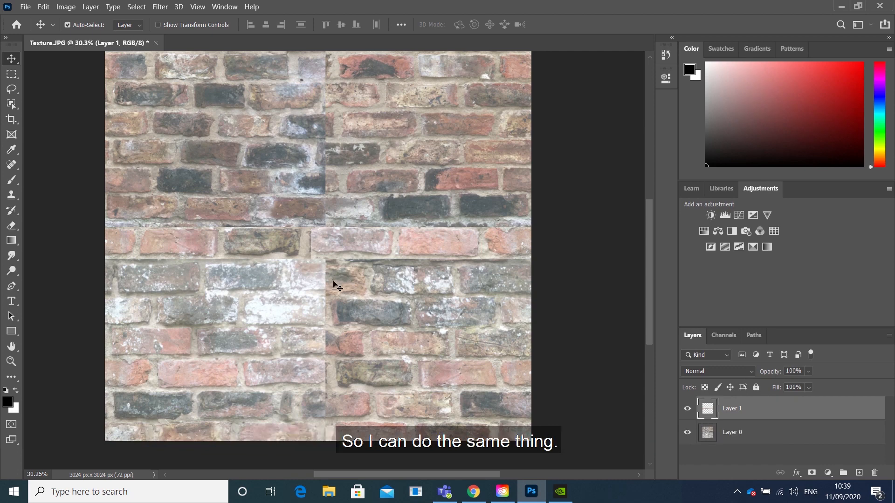
left_click(15, 76)
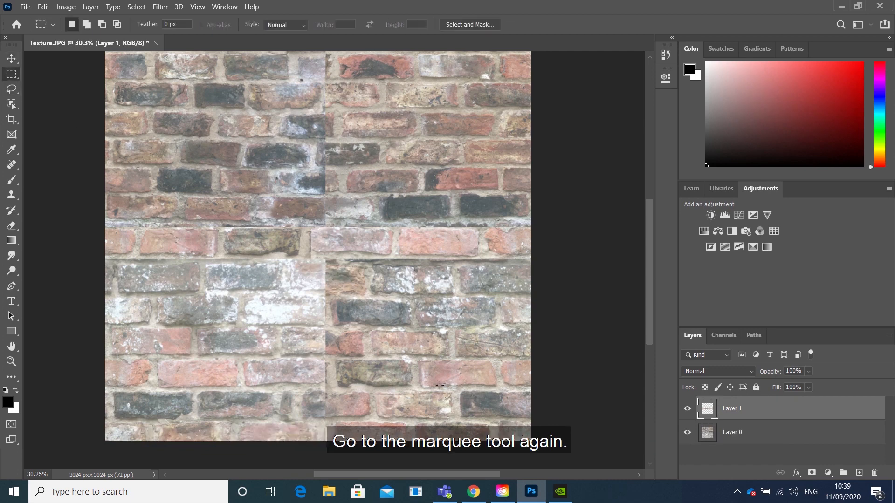
scroll(439, 385, "up", 3)
left_click_drag(400, 389, 548, 334)
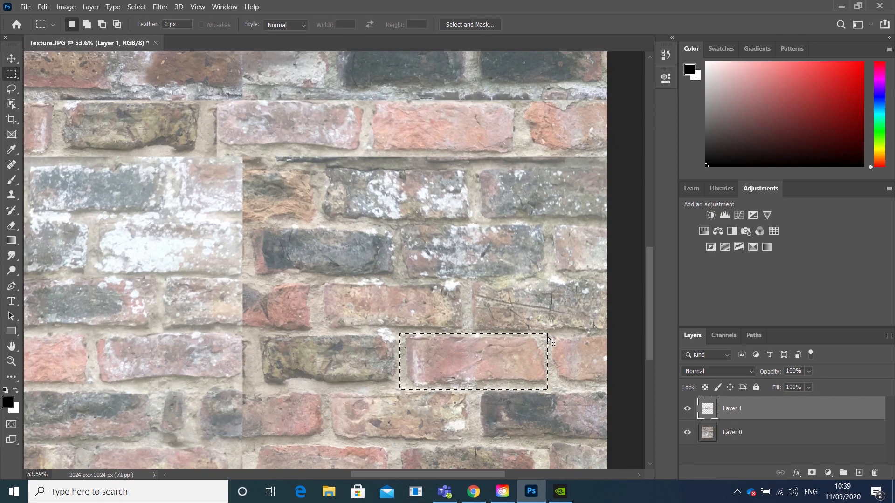
key("ctrl+c")
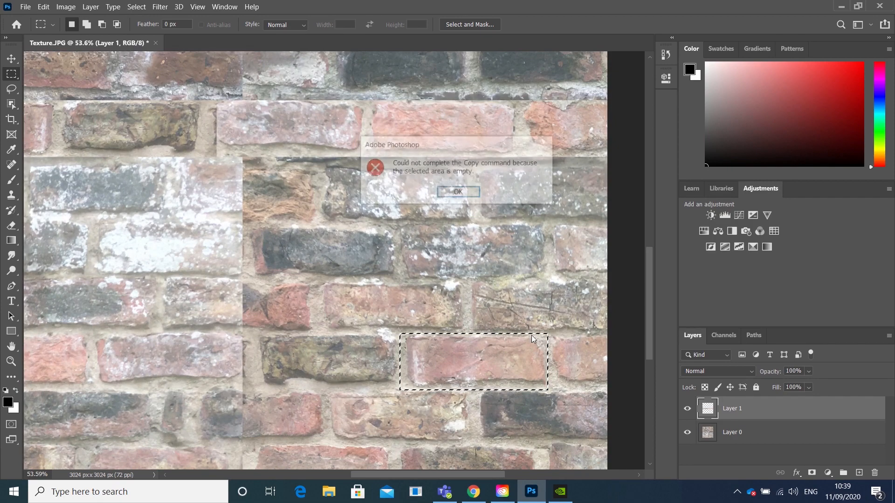
left_click(467, 199)
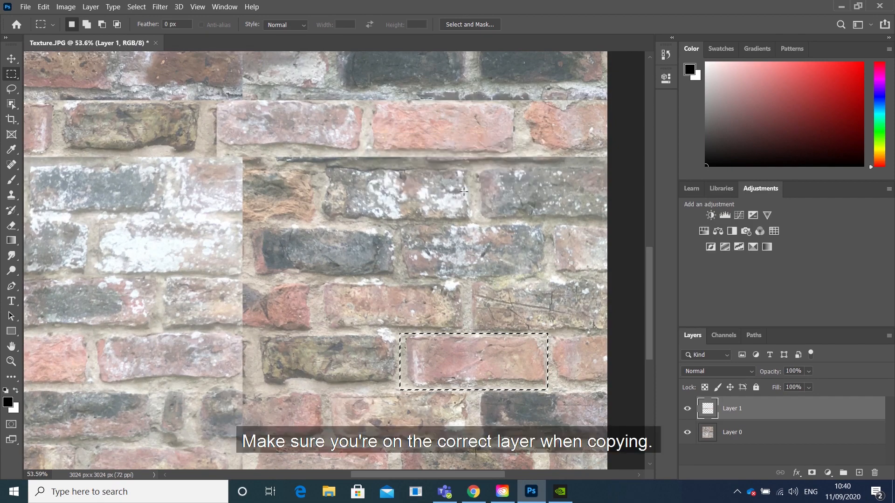
left_click(735, 433)
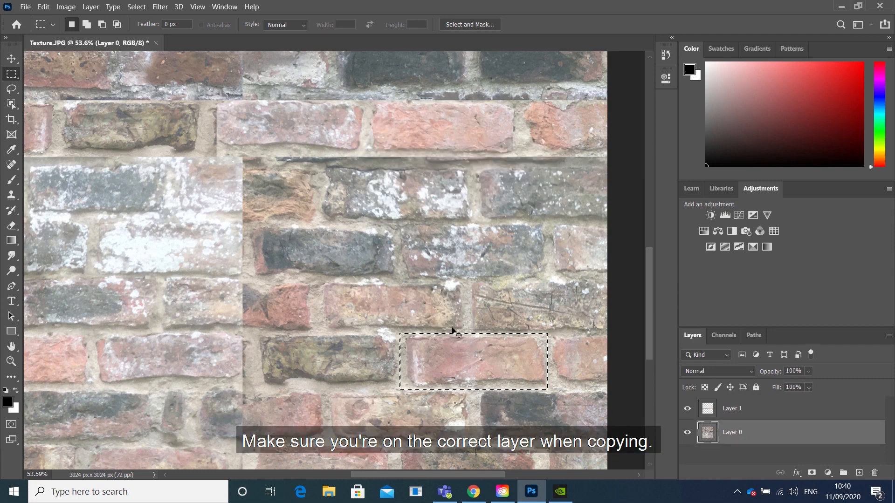
key("ctrl+j")
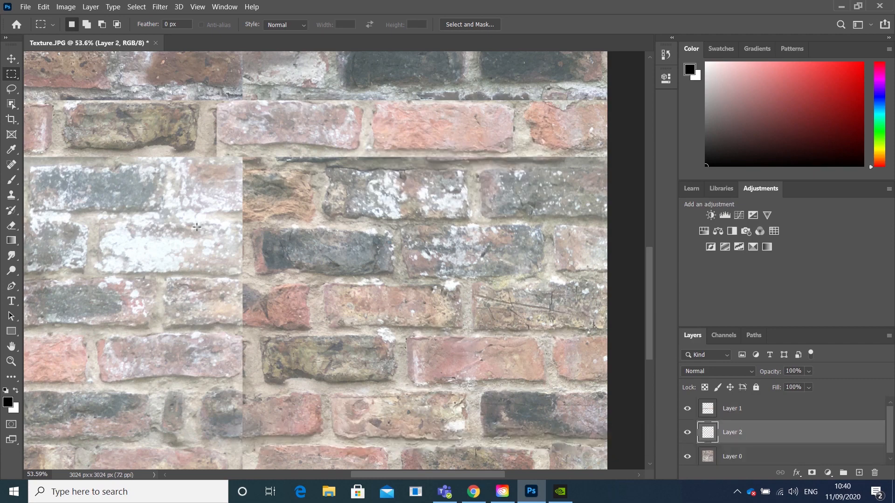
left_click(16, 65)
left_click_drag(496, 377, 266, 189)
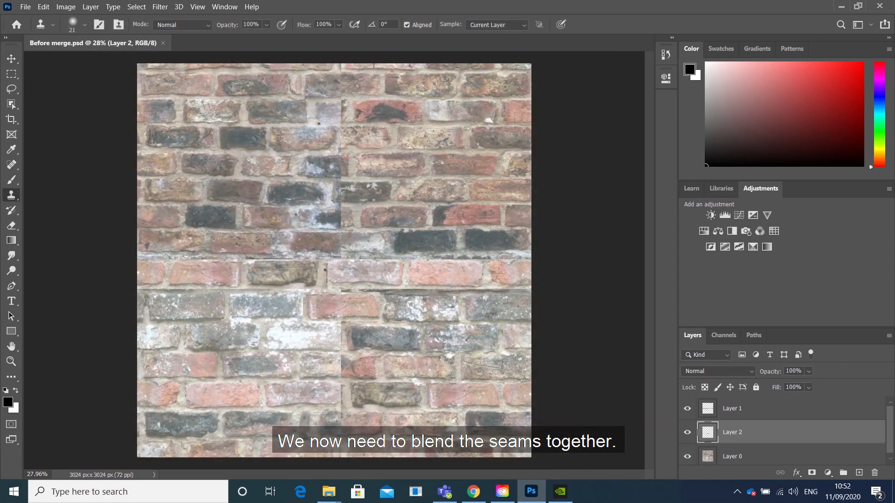
Merge Layer 1, Layer 2 and Layer 0 into a single layer
left_click(737, 409)
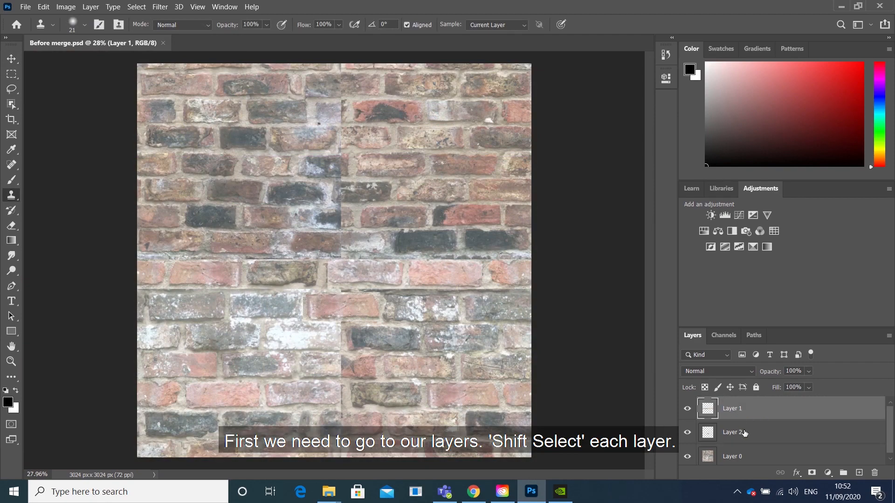
left_click(744, 457, "shift")
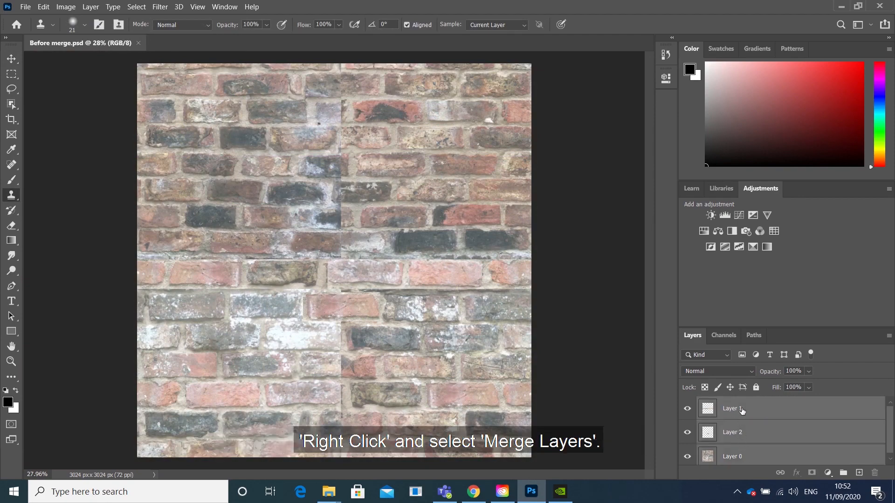
right_click(741, 410)
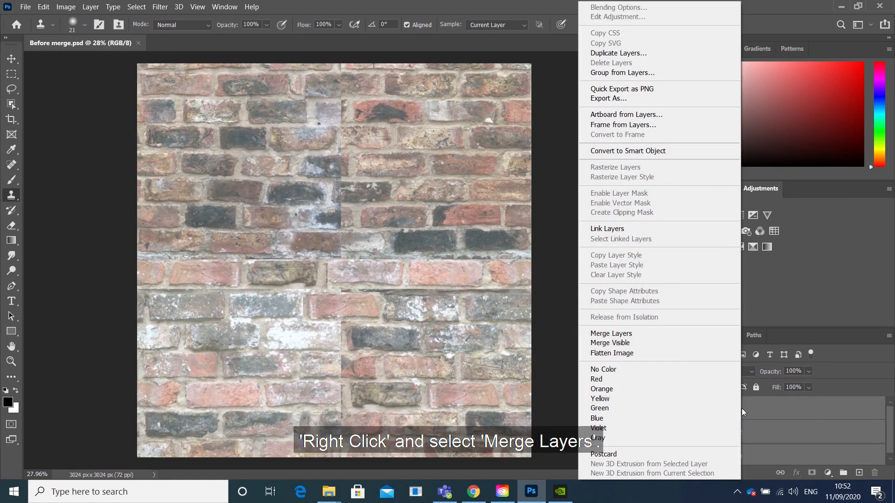
left_click(629, 335)
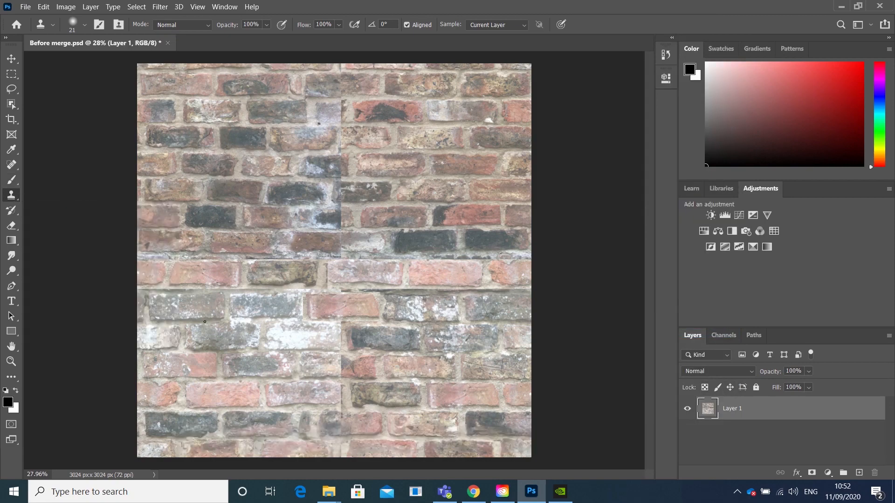
Clone mortar over the leftover brick edge above the pasted pink row at its left end with the Clone Stamp
left_click_drag(150, 264, 212, 258)
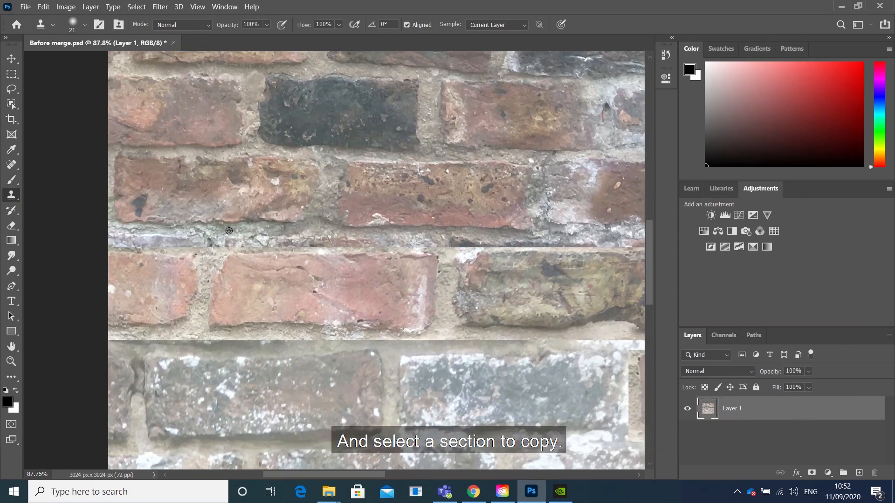
left_click(229, 231, "alt")
left_click_drag(213, 244, 175, 238)
left_click(205, 240, "alt")
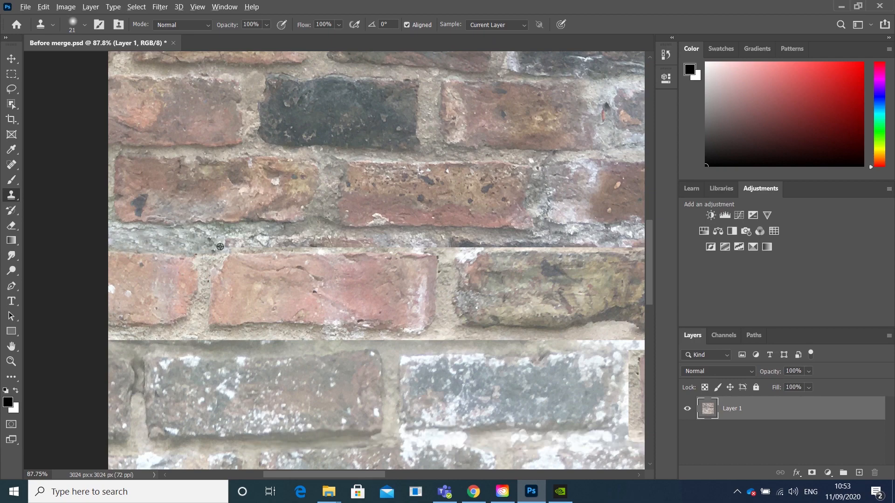
Clone over the vertical seam near the photo's bottom edge and join the narrow dark brick to the brick right of it
scroll(220, 247, "down", 12)
scroll(287, 396, "up", 13)
left_click_drag(283, 375, 257, 261)
mouse_move(382, 315)
left_mouse_down()
mouse_move(370, 285)
mouse_move(402, 280)
mouse_move(376, 254)
mouse_move(382, 200)
left_mouse_up()
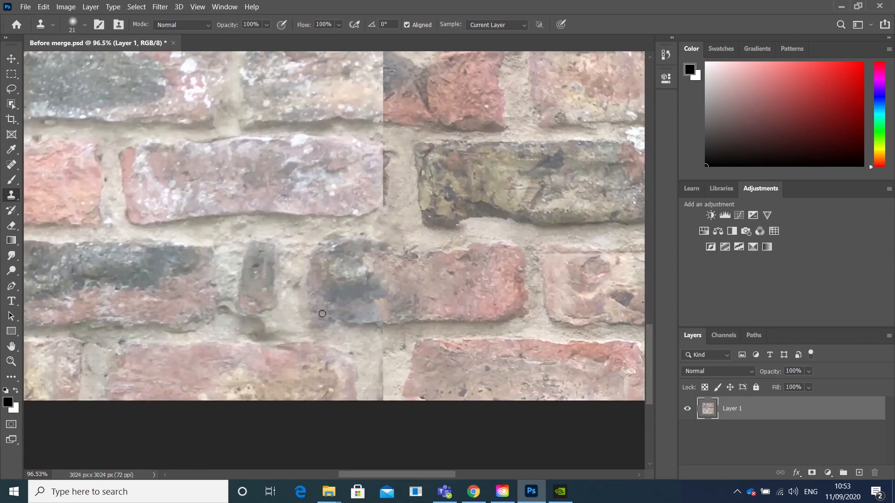
mouse_move(322, 314)
left_mouse_down()
mouse_move(293, 315)
mouse_move(330, 296)
mouse_move(296, 278)
mouse_move(275, 267)
left_mouse_up()
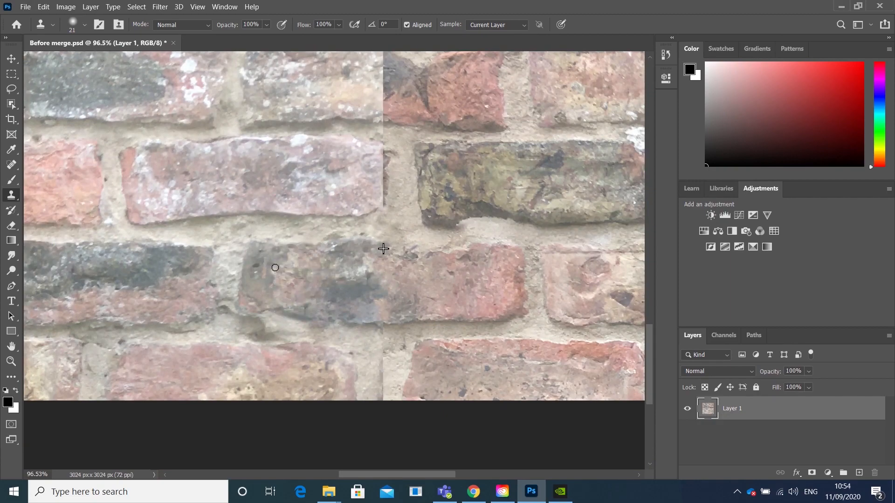
scroll(280, 275, "down", 3)
scroll(304, 298, "up", 3)
scroll(326, 312, "down", 1)
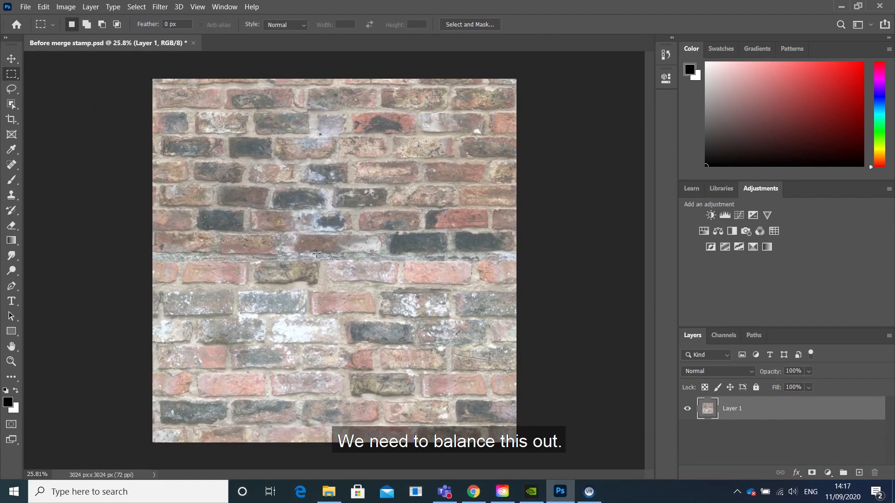
Duplicate Layer 1 as Layer 1 copy in the same document
right_click(739, 411)
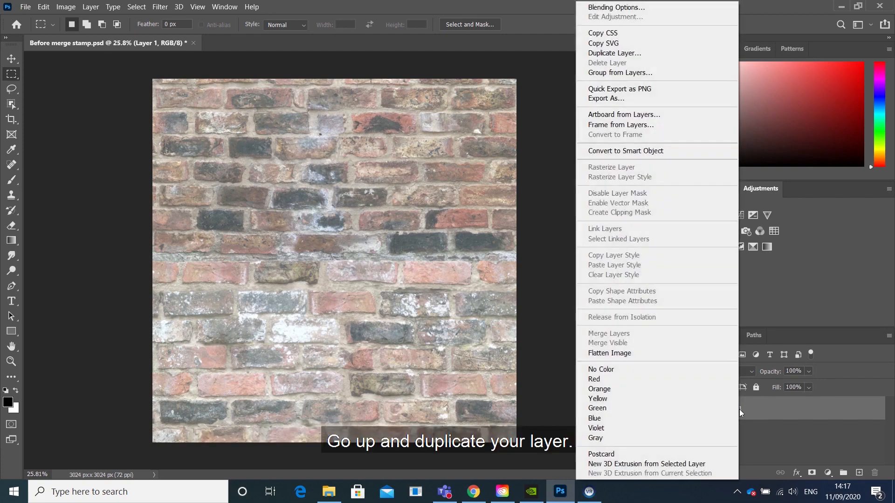
left_click(622, 54)
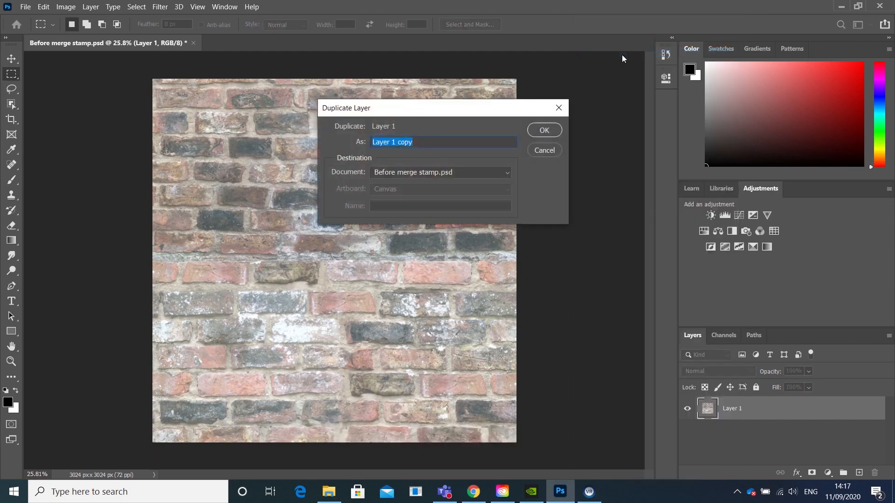
left_click(544, 133)
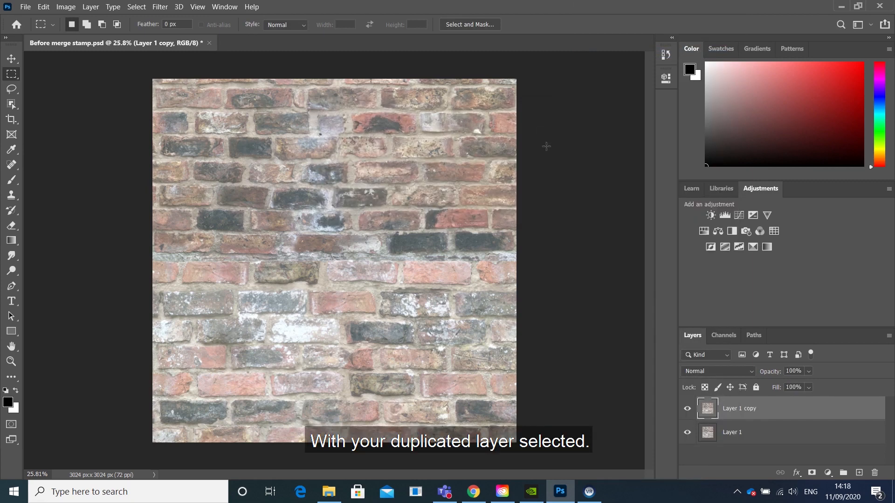
Apply a High Pass filter with a radius of 90 pixels to Layer 1 copy
left_click(161, 8)
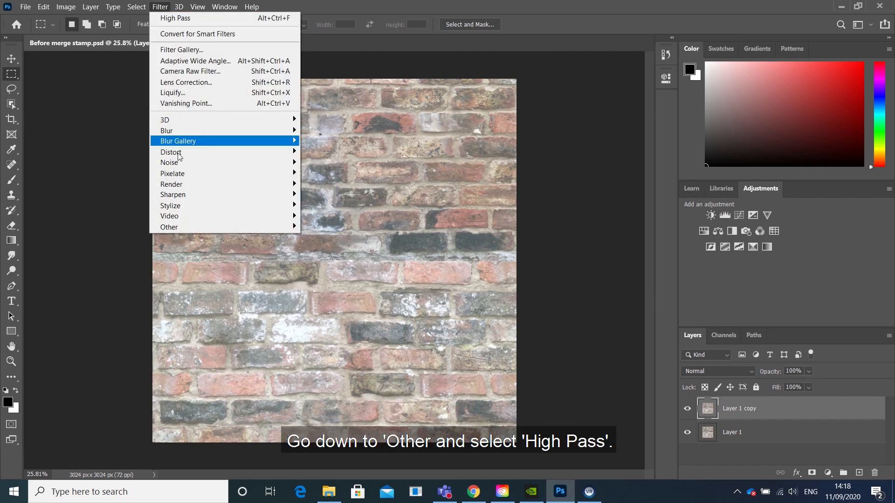
mouse_move(195, 231)
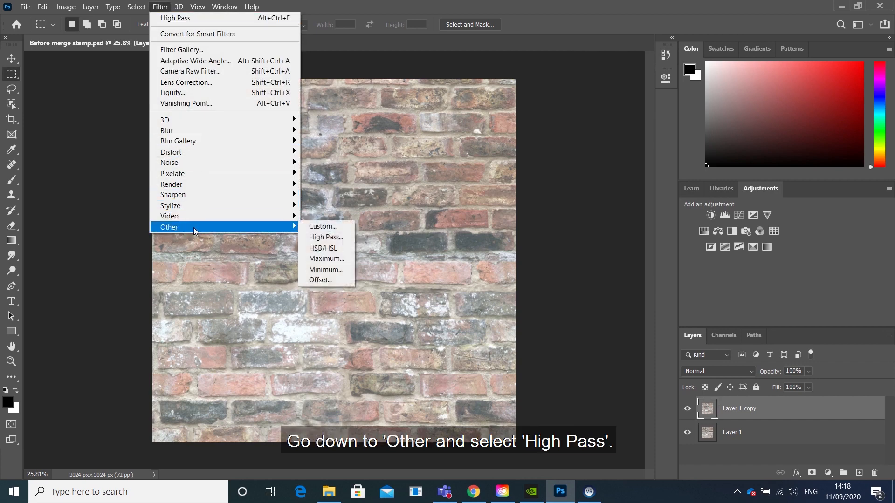
left_click(328, 238)
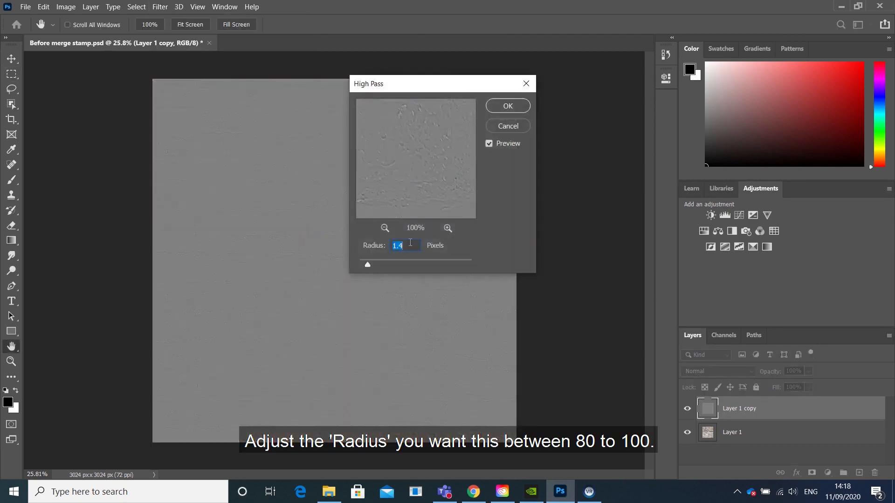
type("90")
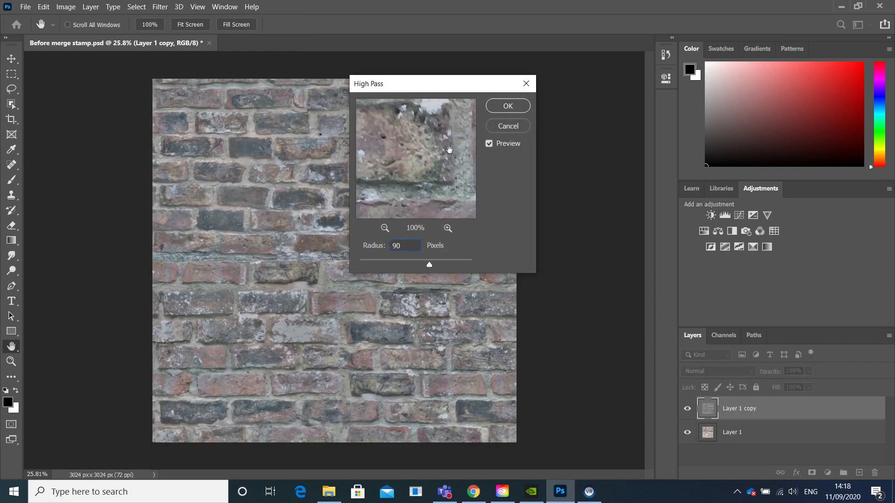
left_click(506, 108)
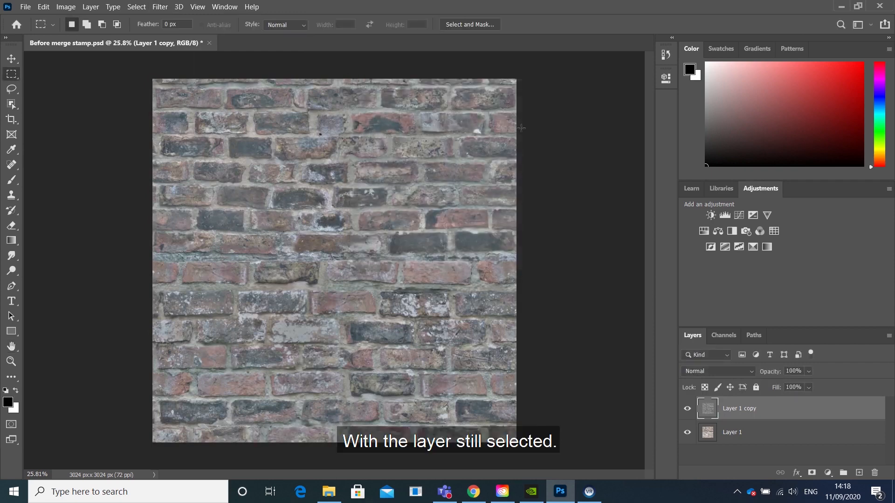
Fade the High Pass in Luminosity mode at 100% opacity and merge Layer 1 copy down into Layer 1
left_click(44, 7)
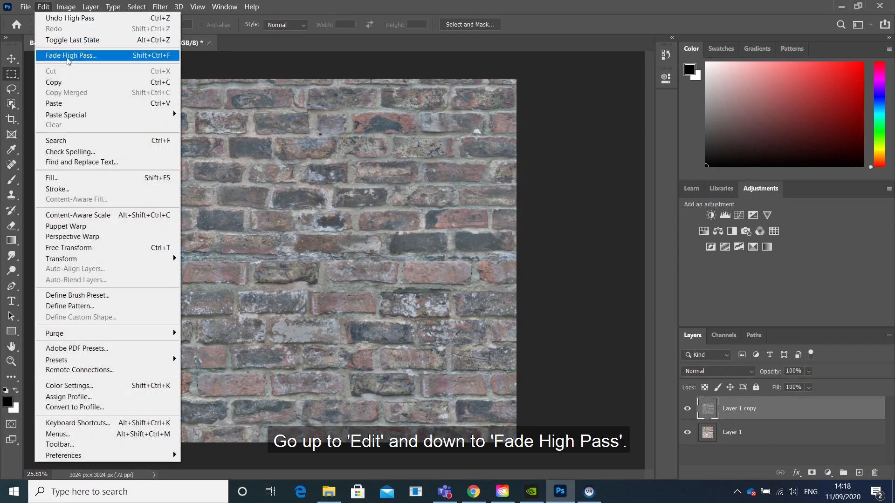
left_click(95, 60)
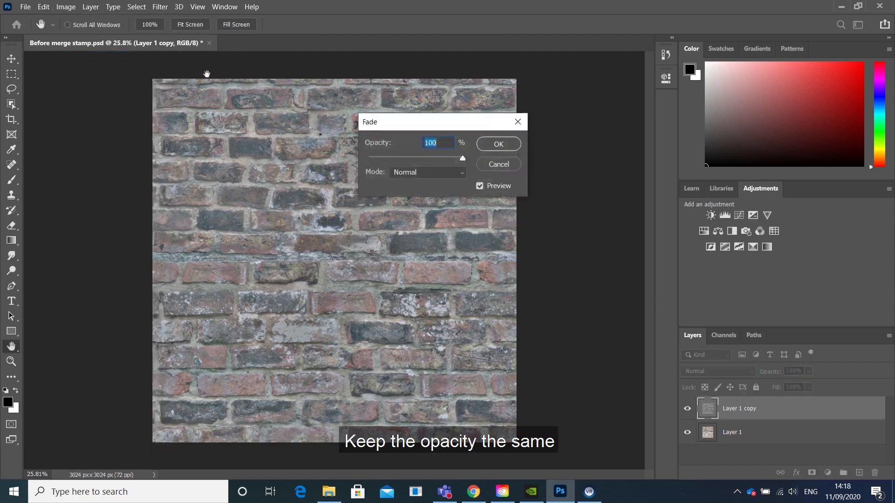
left_click(432, 175)
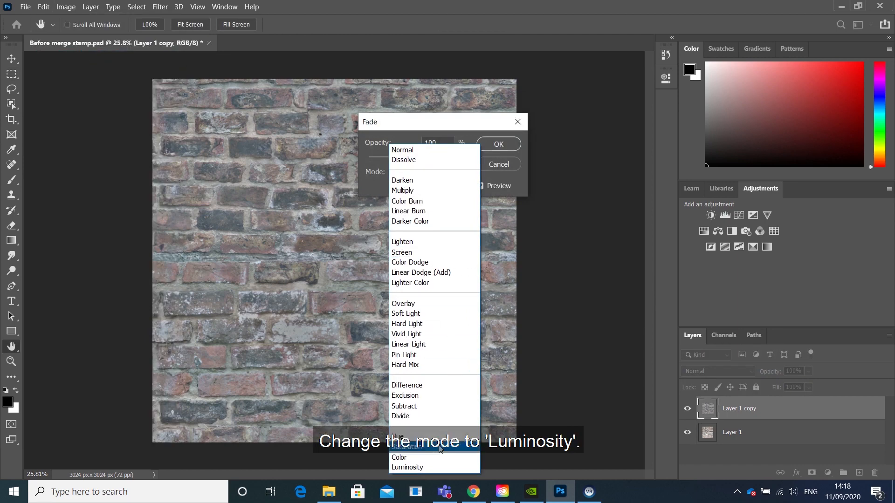
left_click(428, 469)
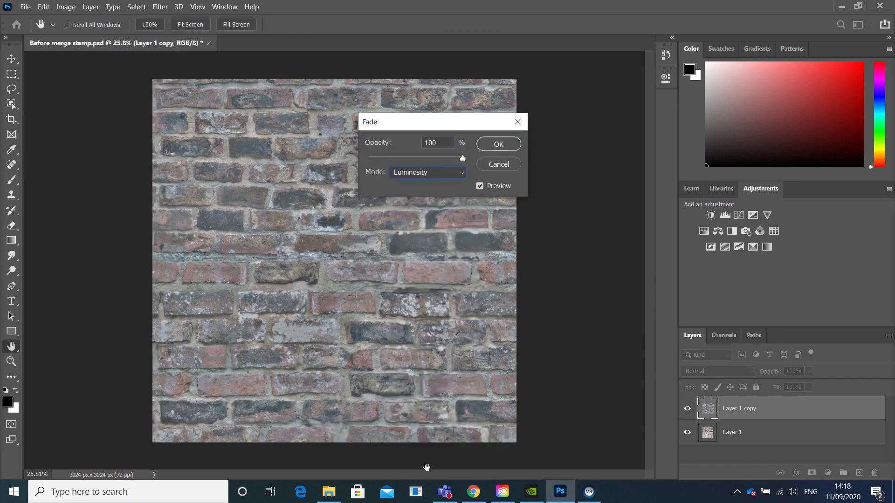
left_click(498, 145)
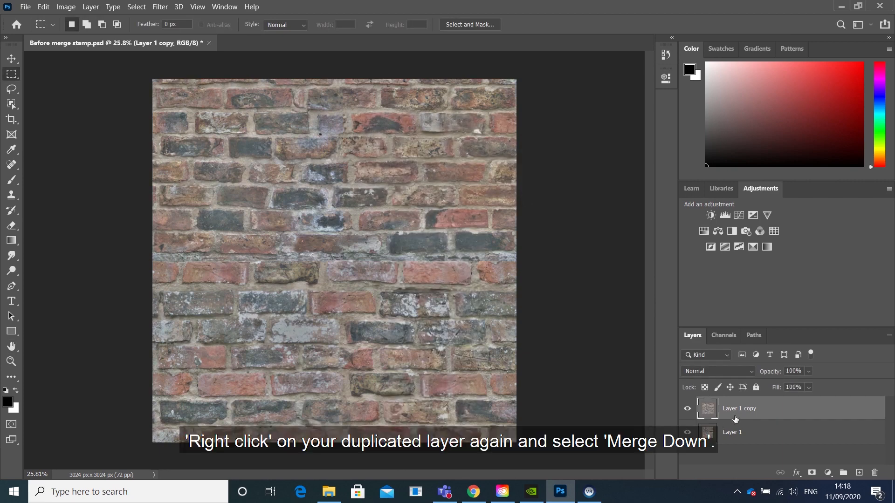
right_click(739, 409)
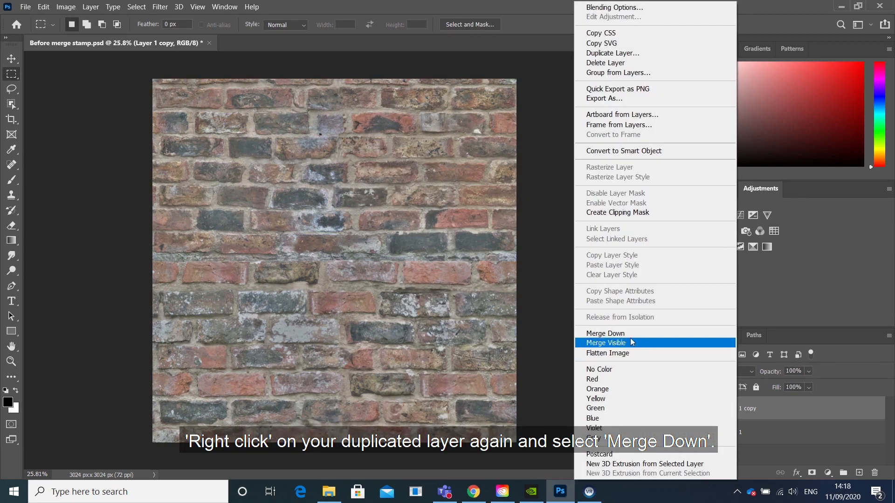
left_click(613, 334)
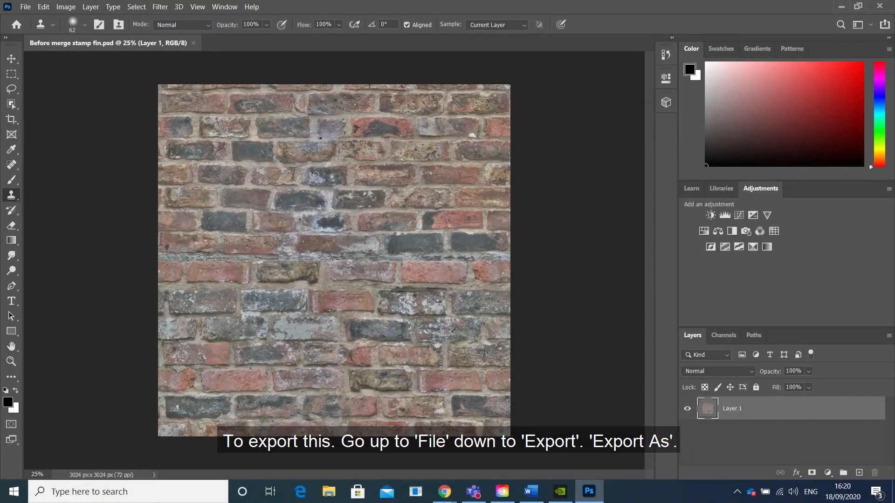
Export the finished brick texture as a PNG at 3024 x 3024 px and 100% scale
left_click(25, 8)
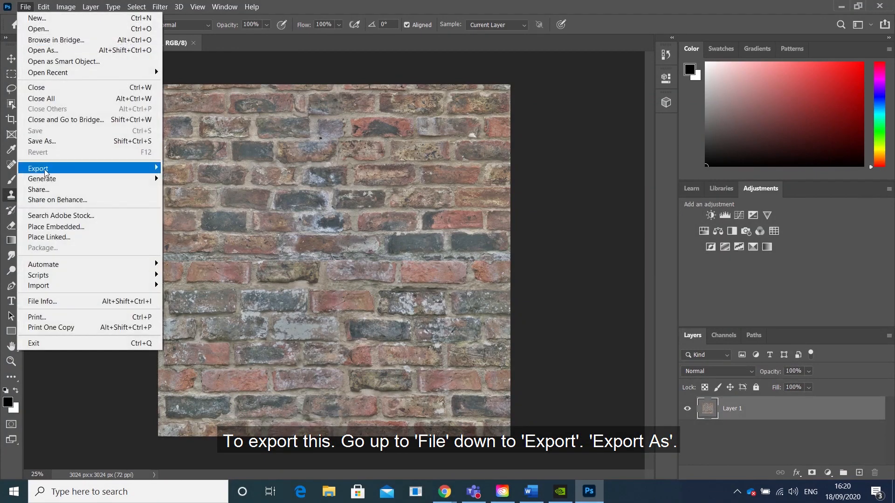
mouse_move(49, 172)
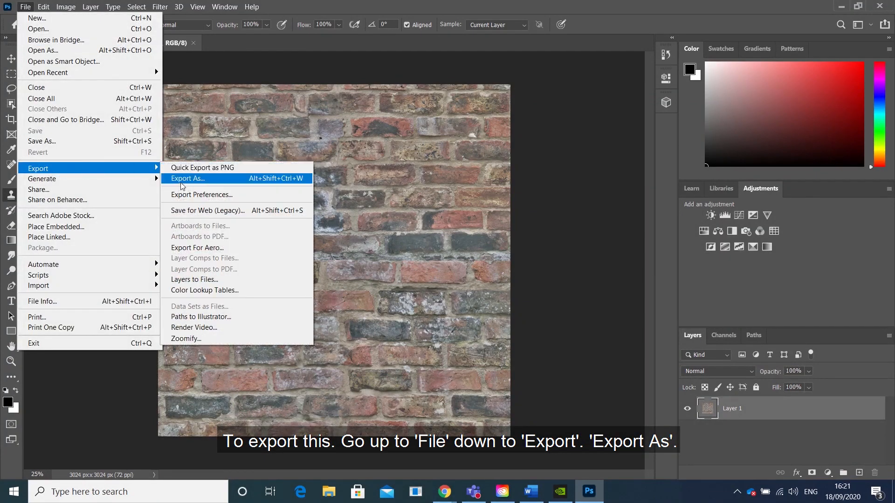
left_click(202, 180)
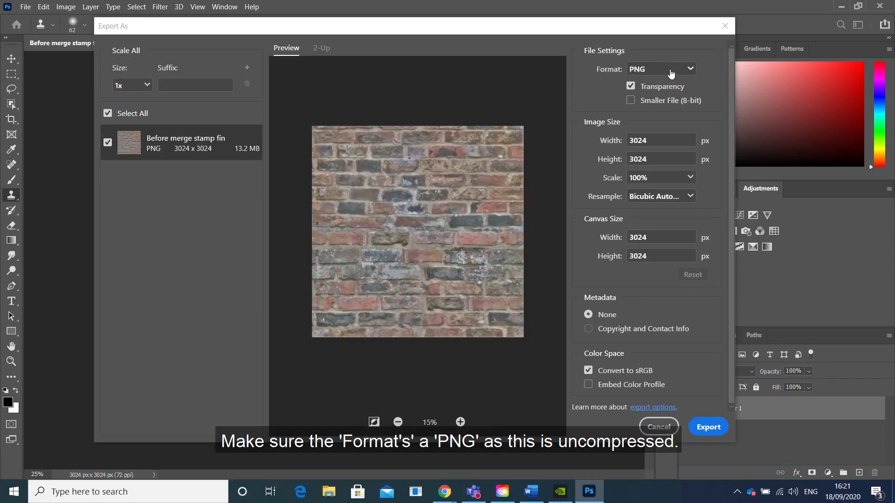
left_click(720, 428)
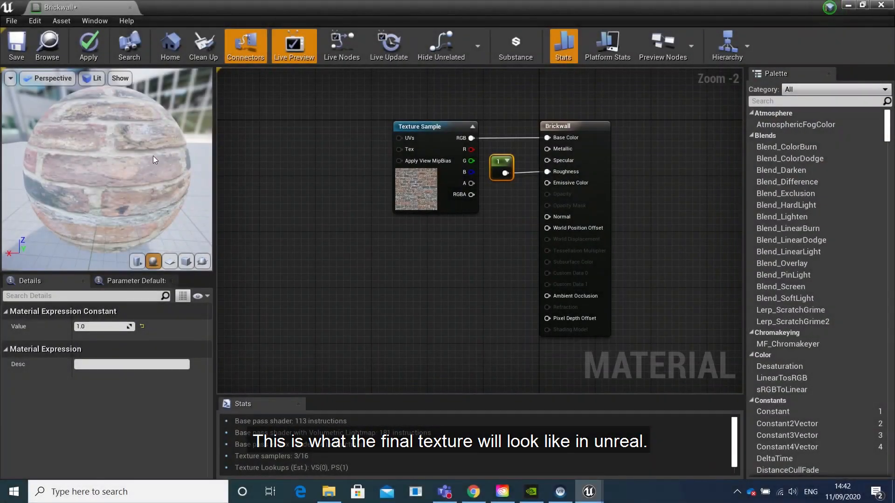
Switch to Unreal Engine and examine the Brickwall material on the preview sphere from another angle
left_click_drag(159, 164, 199, 177)
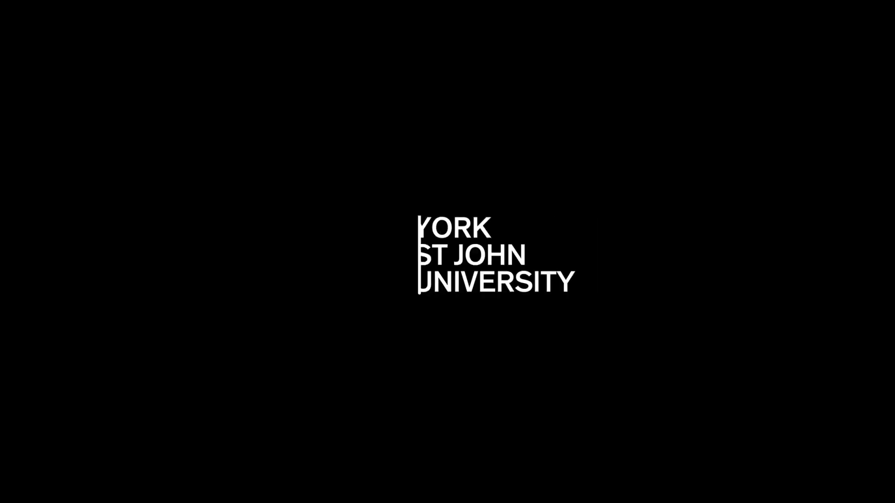